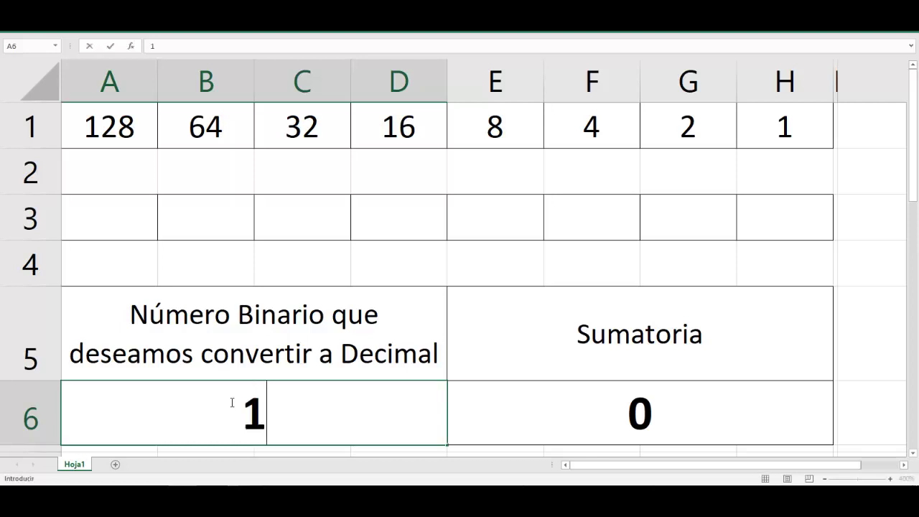
Enter the binary number 10110001 in cell A6
{"action": "type", "text": "00"}
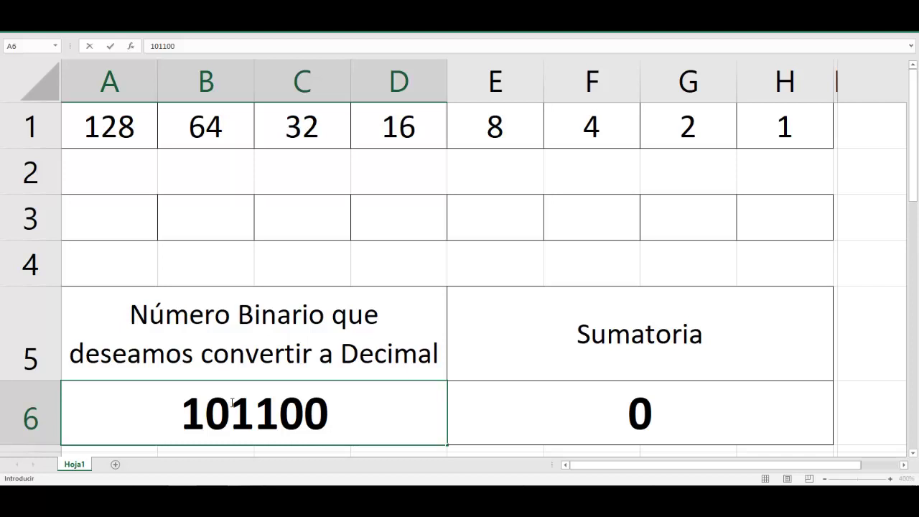
{"action": "type", "text": "01"}
{"action": "left_click", "coordinate": [218, 403]}
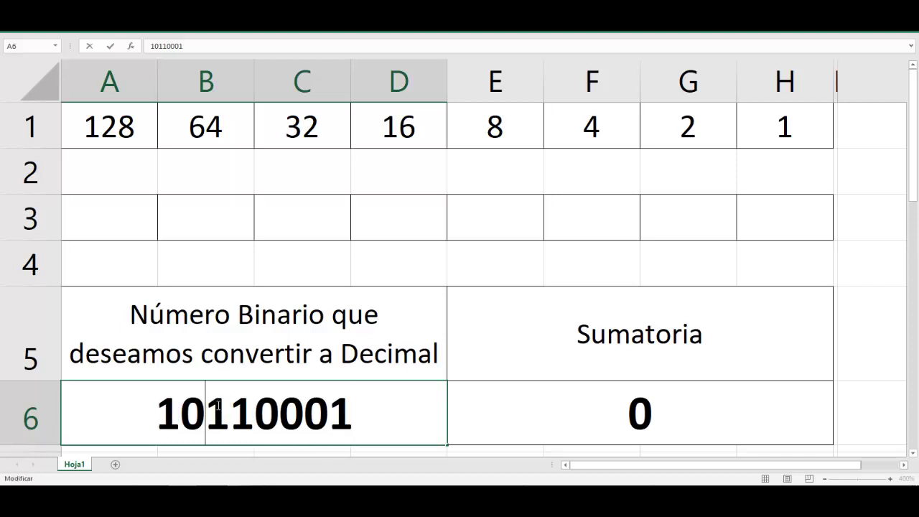
{"action": "left_click", "coordinate": [374, 413]}
{"action": "left_click", "coordinate": [107, 224]}
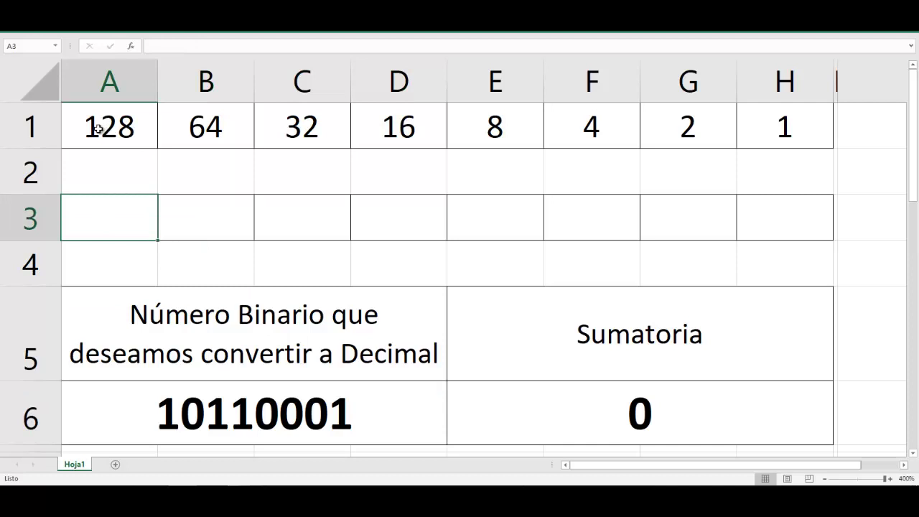
{"action": "left_click_drag", "start_coordinate": [99, 128], "coordinate": [776, 124]}
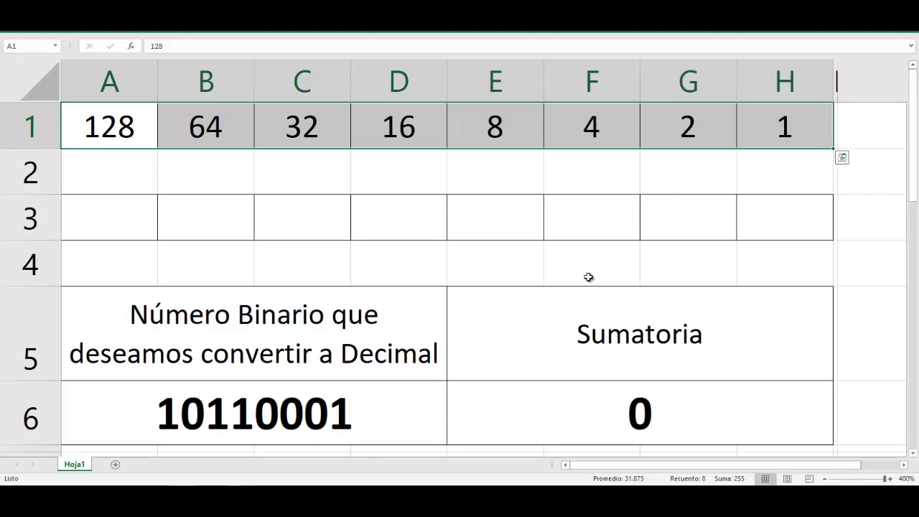
{"action": "left_click", "coordinate": [189, 433]}
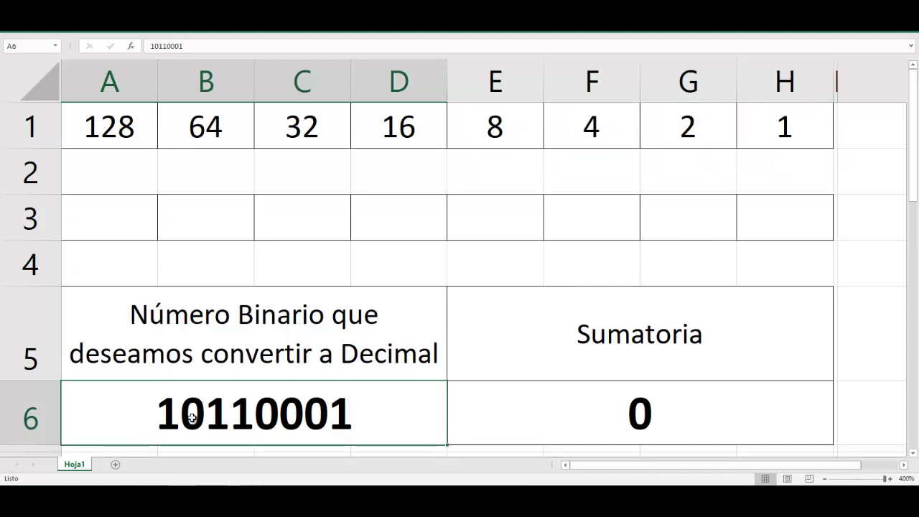
Fill cells A3 to H3 with the binary digits 1, 0, 1, 1, 0, 0, 0, 1, one digit per cell
{"action": "left_click", "coordinate": [113, 224]}
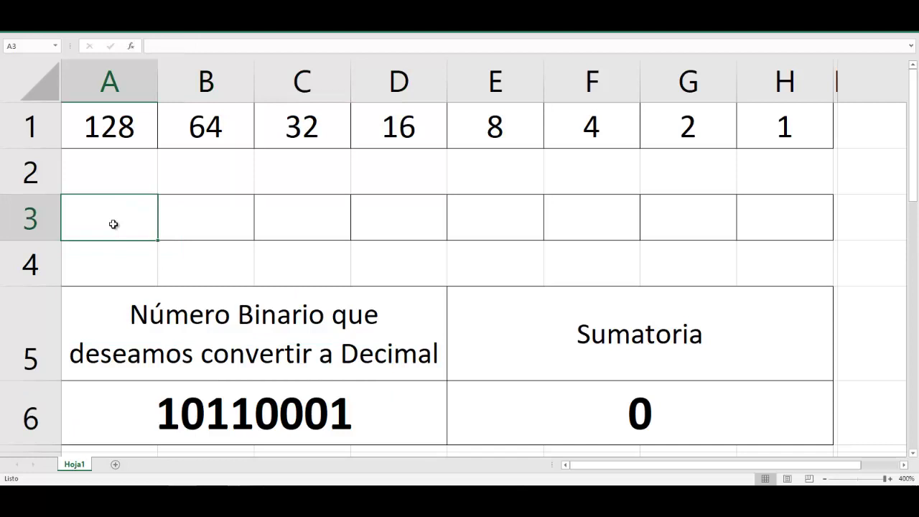
{"action": "type", "text": "1"}
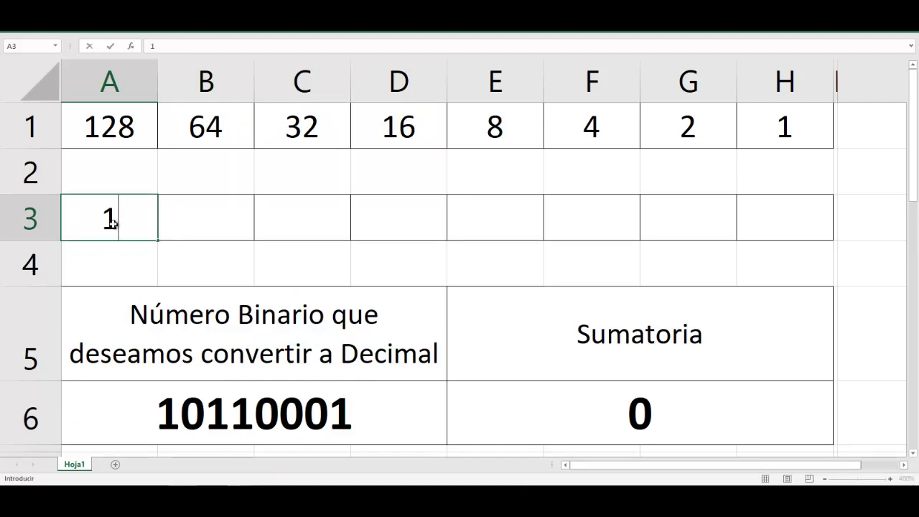
{"action": "key", "text": "Tab"}
{"action": "type", "text": "0"}
{"action": "key", "text": "ctrl+Return"}
{"action": "key", "text": "Tab"}
{"action": "type", "text": "1"}
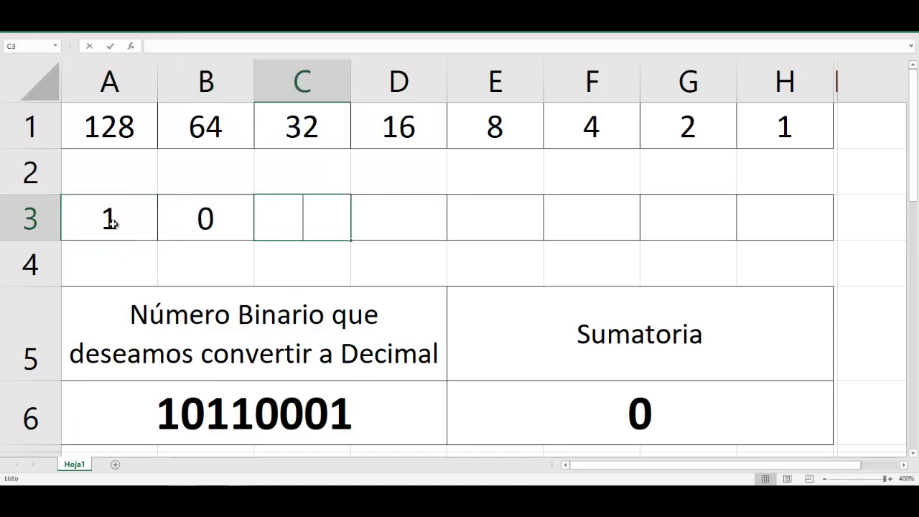
{"action": "key", "text": "Tab"}
{"action": "type", "text": "1"}
{"action": "key", "text": "Tab"}
{"action": "type", "text": "0"}
{"action": "key", "text": "Tab"}
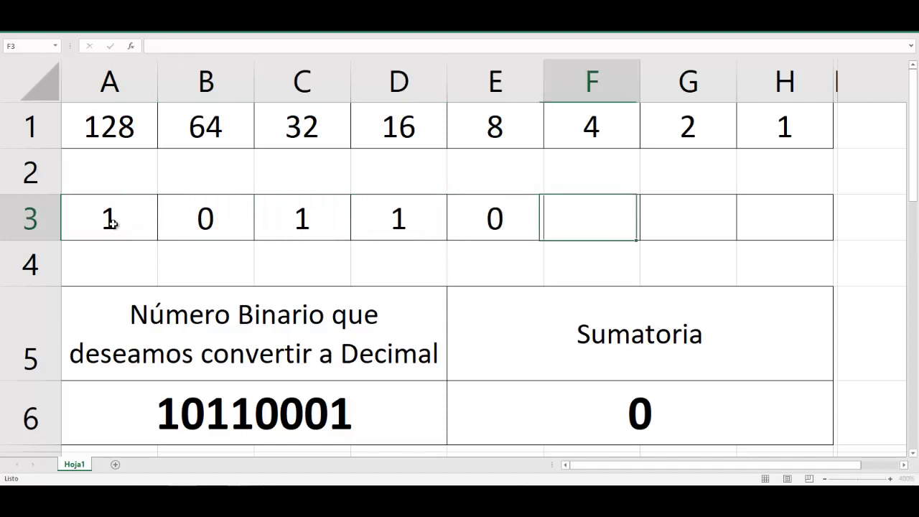
{"action": "type", "text": "0"}
{"action": "key", "text": "Tab"}
{"action": "type", "text": "0"}
{"action": "key", "text": "Tab"}
{"action": "type", "text": "1"}
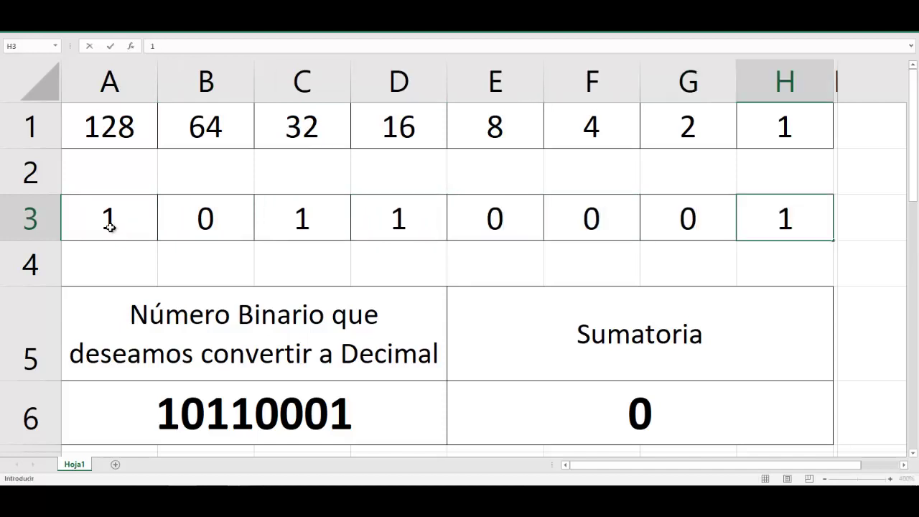
{"action": "left_click", "coordinate": [621, 416]}
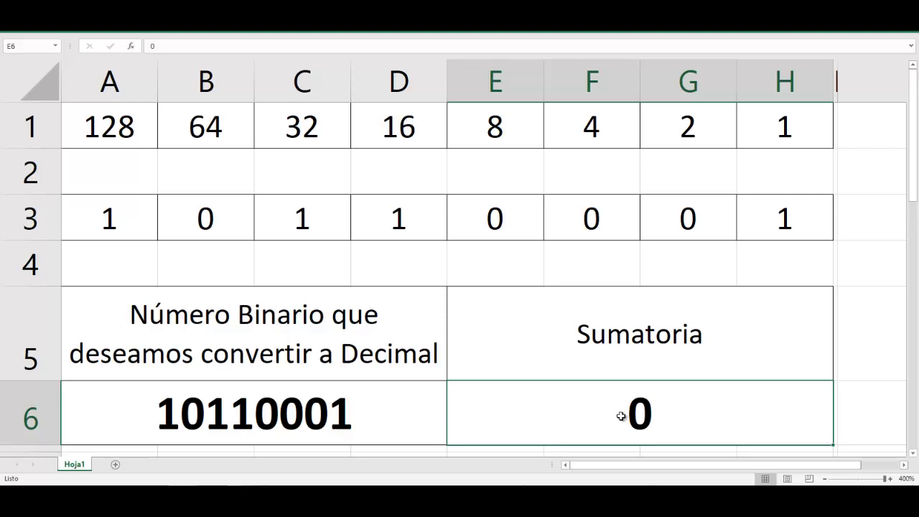
{"action": "left_click", "coordinate": [133, 222]}
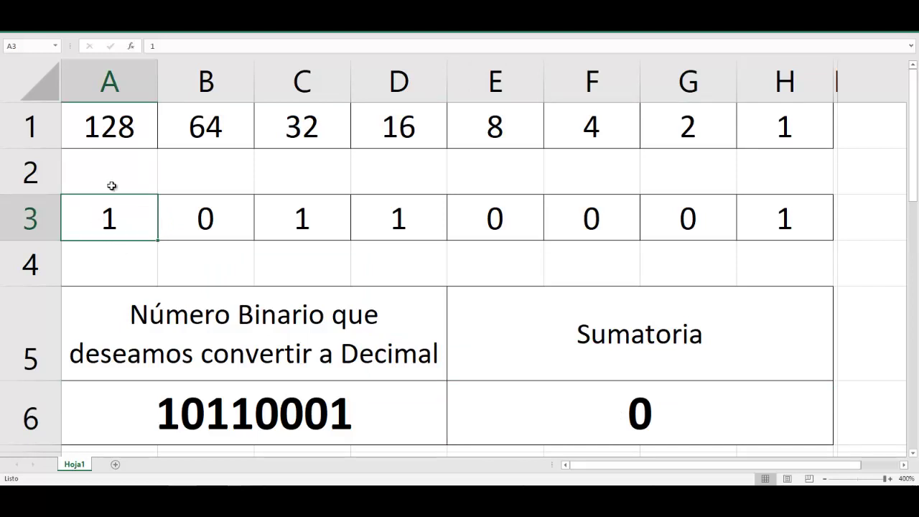
{"action": "left_click", "coordinate": [108, 127]}
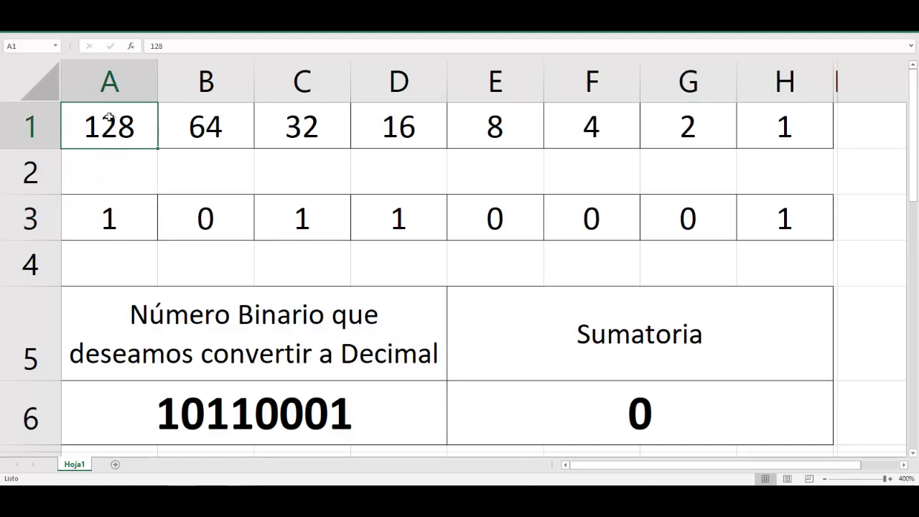
{"action": "left_click", "coordinate": [121, 219]}
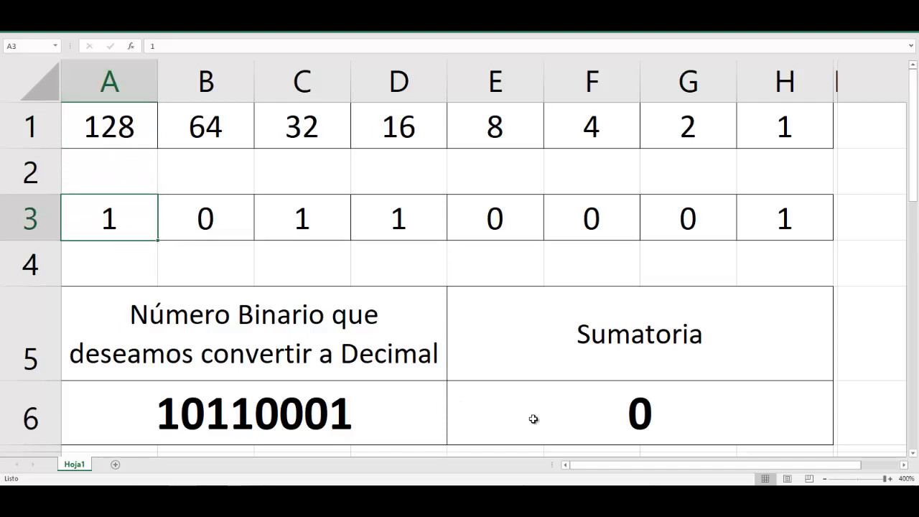
Replace the content of the Sumatoria cell E6 with the formula =128+32+16+1
{"action": "left_click", "coordinate": [622, 419]}
{"action": "key", "text": "BackSpace"}
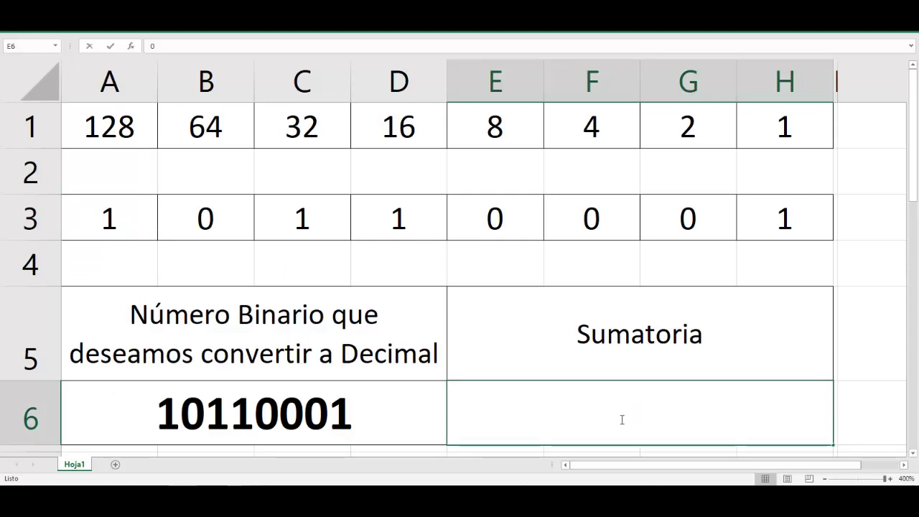
{"action": "type", "text": "="}
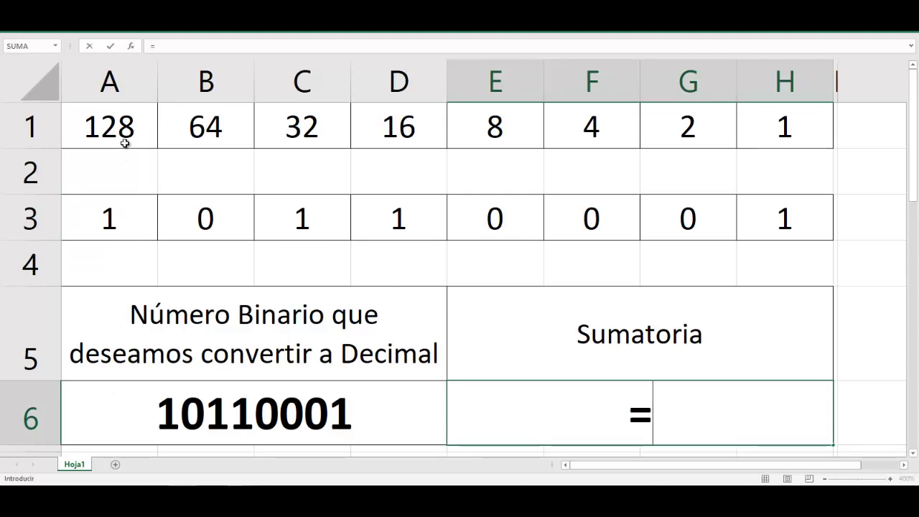
{"action": "type", "text": "128"}
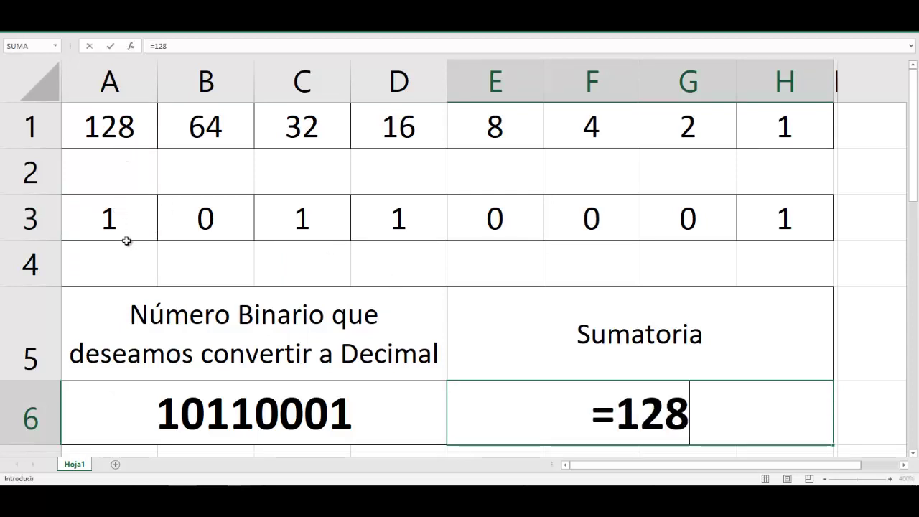
{"action": "type", "text": "+"}
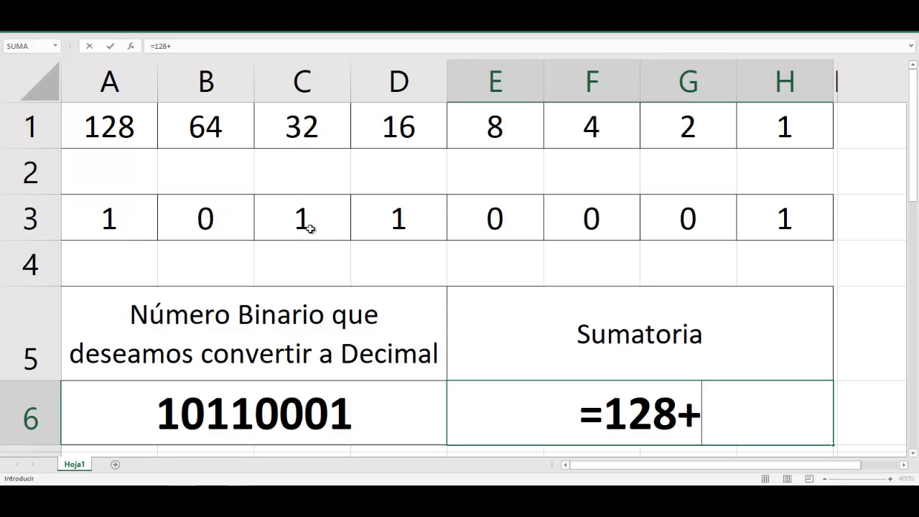
{"action": "type", "text": "32+"}
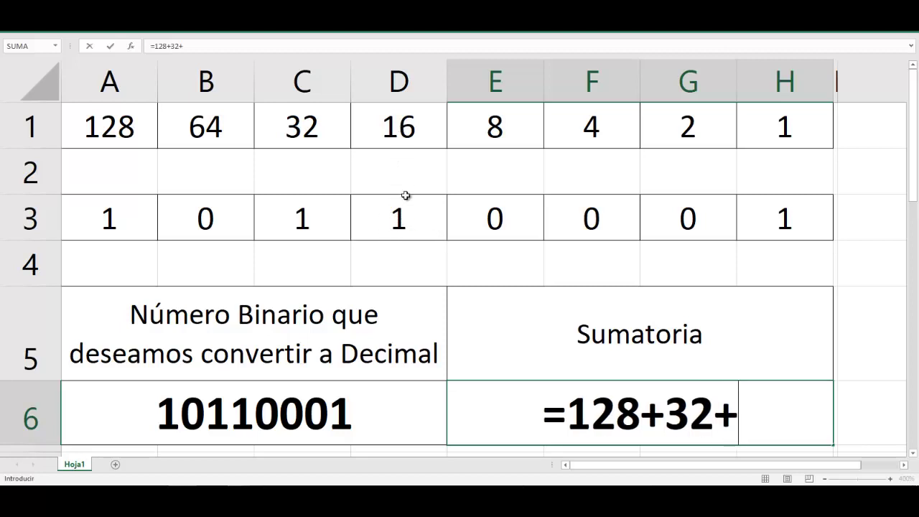
{"action": "type", "text": "16"}
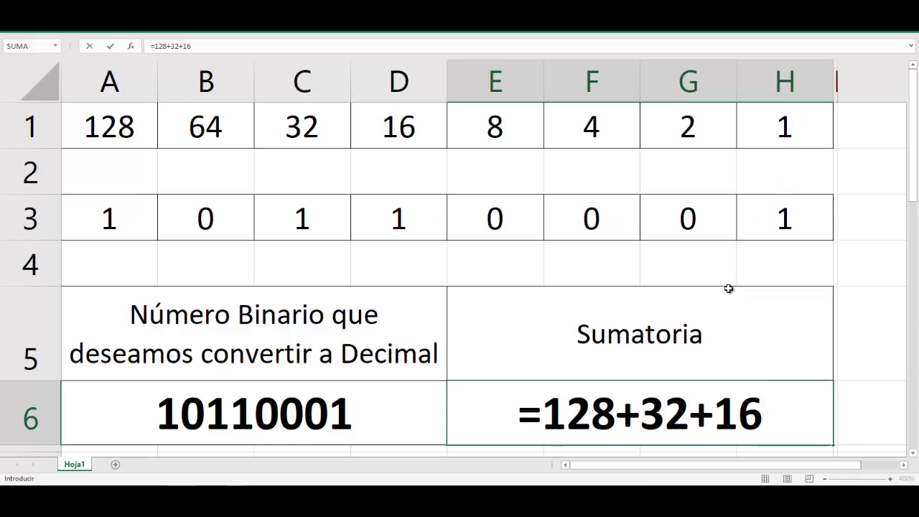
{"action": "type", "text": "+1"}
{"action": "key", "text": "Return"}
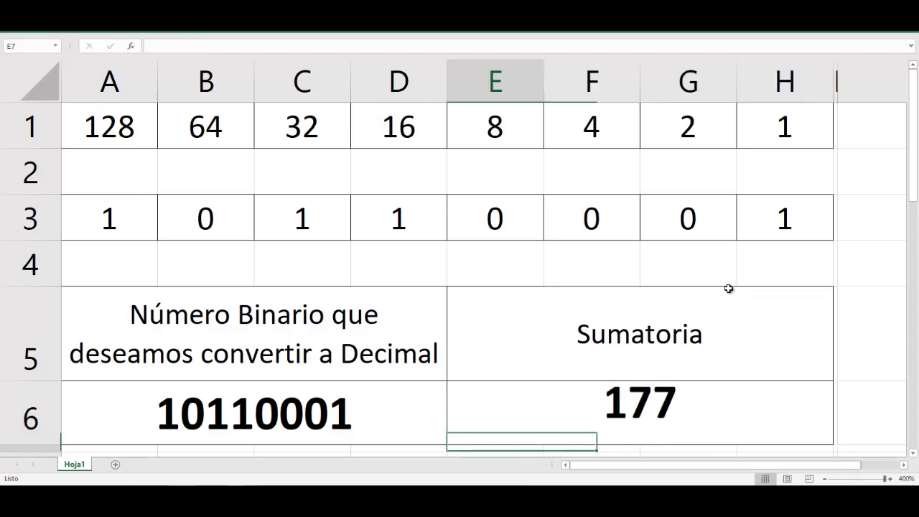
{"action": "left_click_drag", "start_coordinate": [784, 220], "coordinate": [135, 220]}
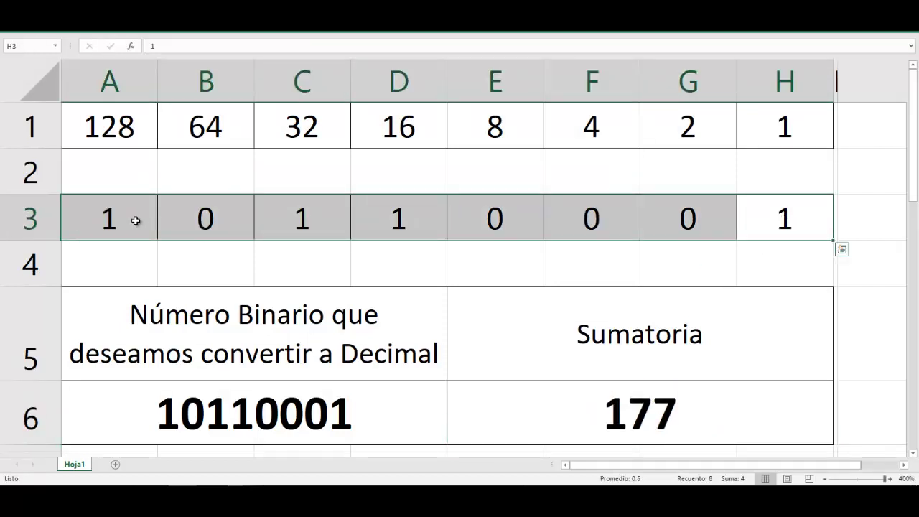
{"action": "left_click_drag", "start_coordinate": [133, 220], "coordinate": [204, 152]}
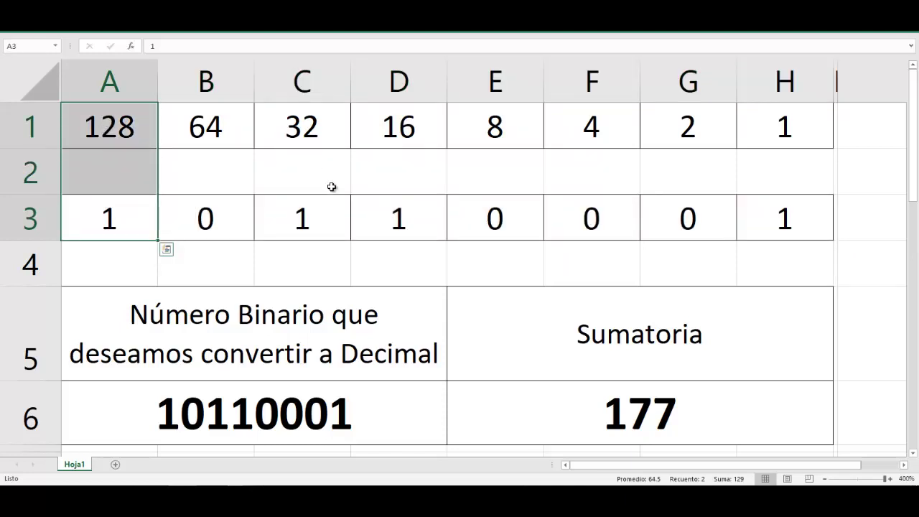
{"action": "left_click_drag", "start_coordinate": [312, 219], "coordinate": [305, 121]}
{"action": "left_click_drag", "start_coordinate": [399, 220], "coordinate": [404, 123]}
{"action": "left_click_drag", "start_coordinate": [790, 217], "coordinate": [785, 123]}
Change the binary number in cell A6 to 10101101
{"action": "left_click", "coordinate": [293, 414]}
{"action": "double_click", "coordinate": [293, 414]}
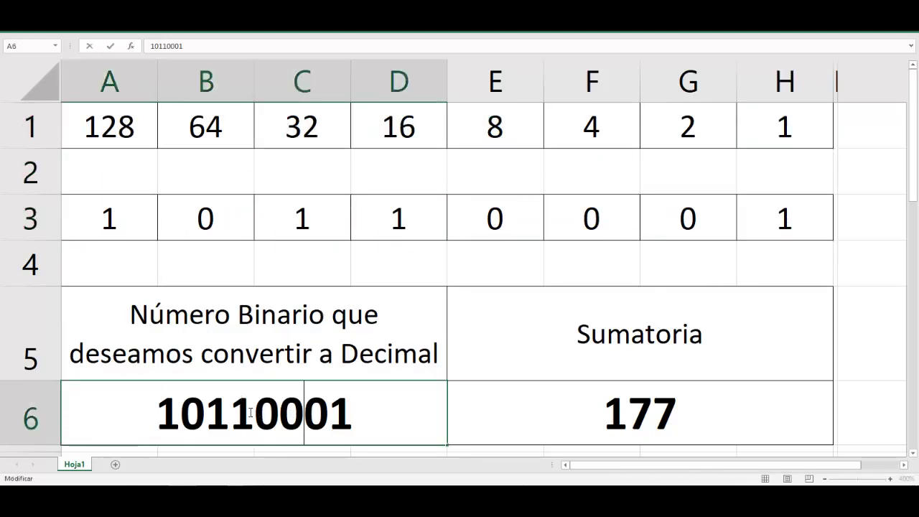
{"action": "left_click", "coordinate": [252, 413]}
{"action": "key", "text": "BackSpace"}
{"action": "type", "text": "0"}
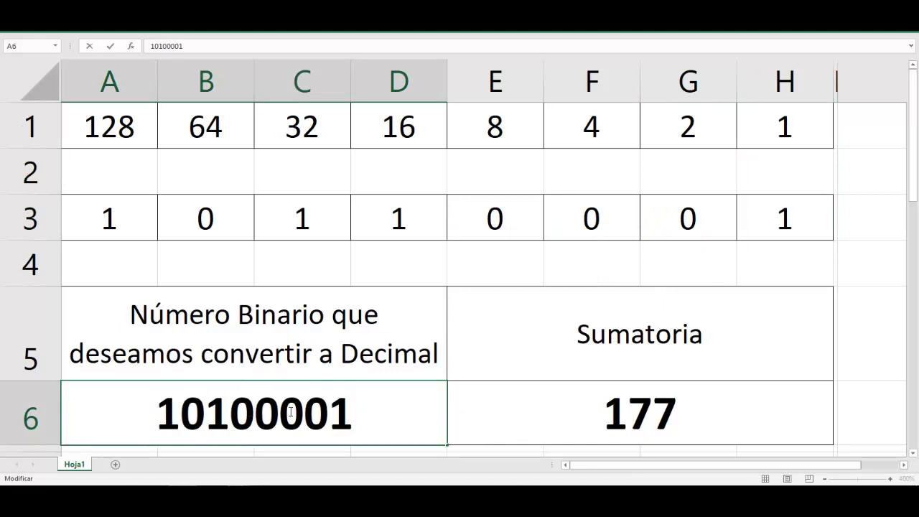
{"action": "key", "text": "BackSpace"}
{"action": "key", "text": "BackSpace"}
{"action": "type", "text": "11"}
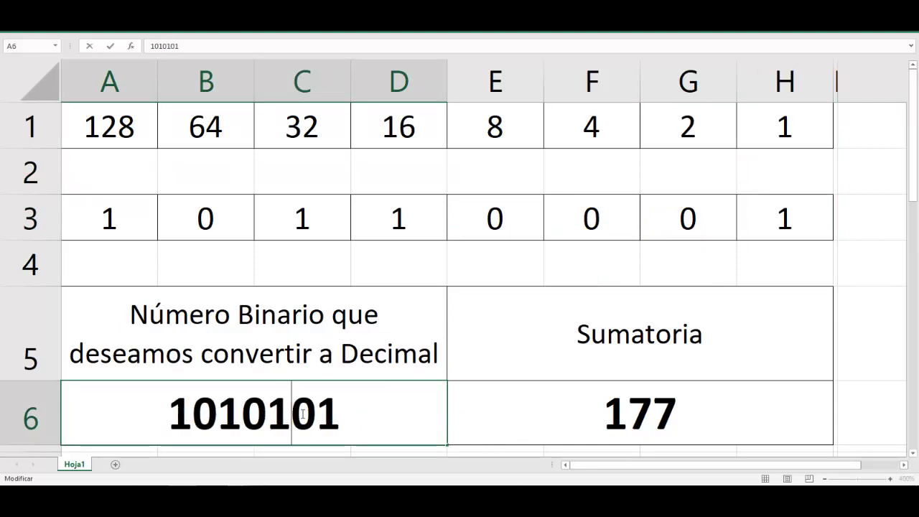
Clear cells A3 to H3 and refill them with the digits 1, 0, 1, 0, 1, 1, 0, 1, one per cell
{"action": "left_click_drag", "start_coordinate": [148, 222], "coordinate": [752, 226]}
{"action": "key", "text": "Delete"}
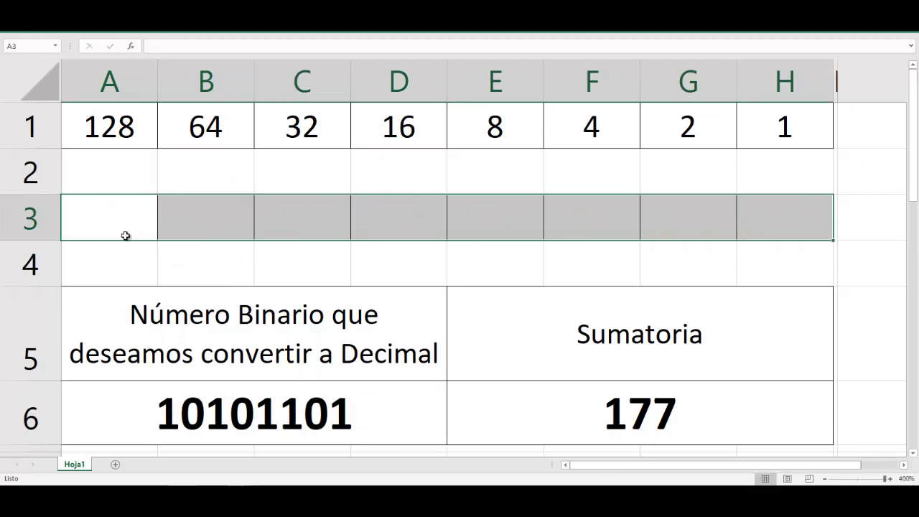
{"action": "left_click", "coordinate": [76, 225]}
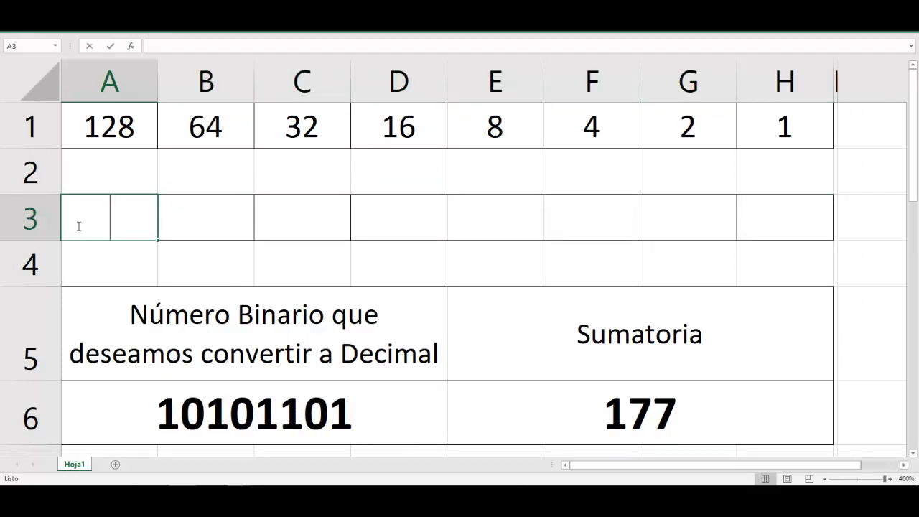
{"action": "type", "text": "10"}
{"action": "key", "text": "BackSpace"}
{"action": "key", "text": "Tab"}
{"action": "type", "text": "0"}
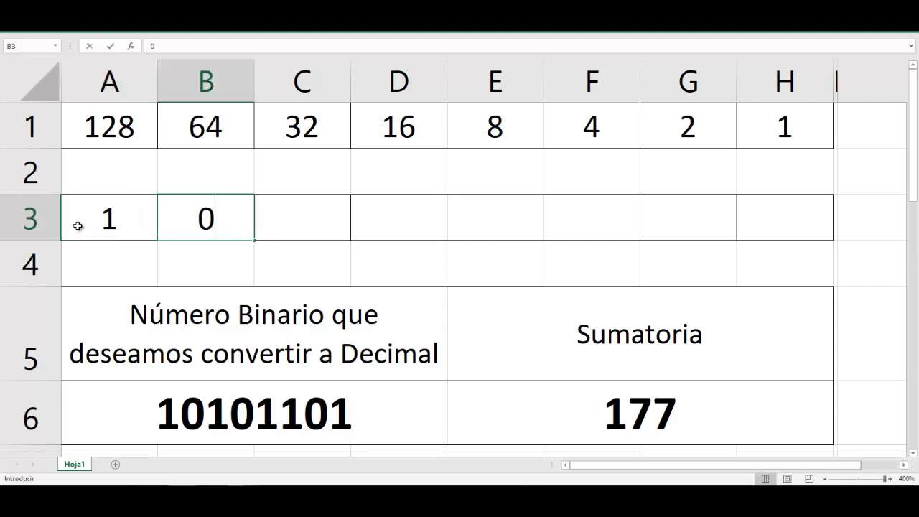
{"action": "key", "text": "Tab"}
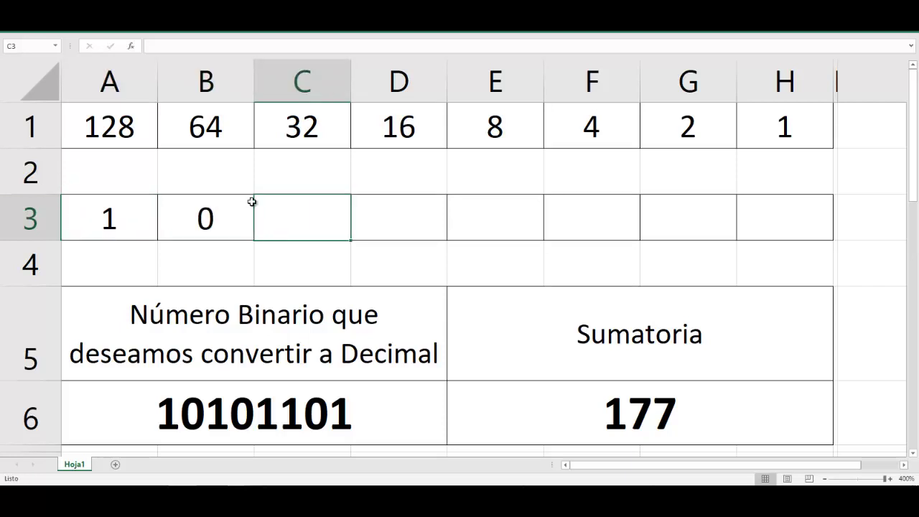
{"action": "type", "text": "1"}
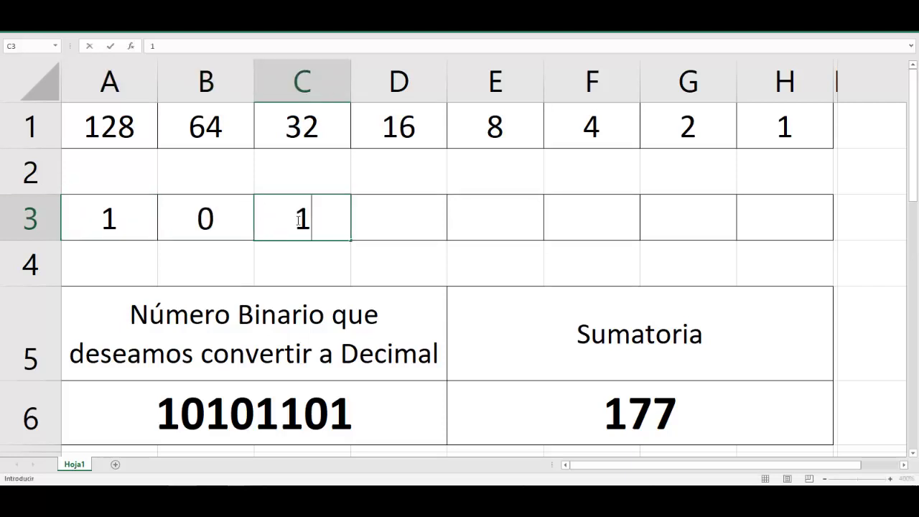
{"action": "key", "text": "Tab"}
{"action": "type", "text": "0"}
{"action": "key", "text": "Tab"}
{"action": "type", "text": "1"}
{"action": "key", "text": "Tab"}
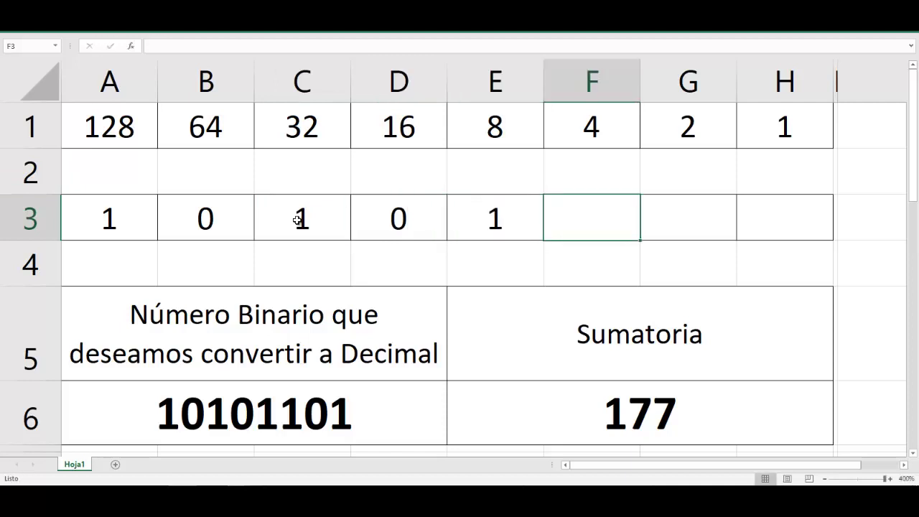
{"action": "type", "text": "1"}
{"action": "key", "text": "Tab"}
{"action": "type", "text": "0"}
{"action": "key", "text": "Tab"}
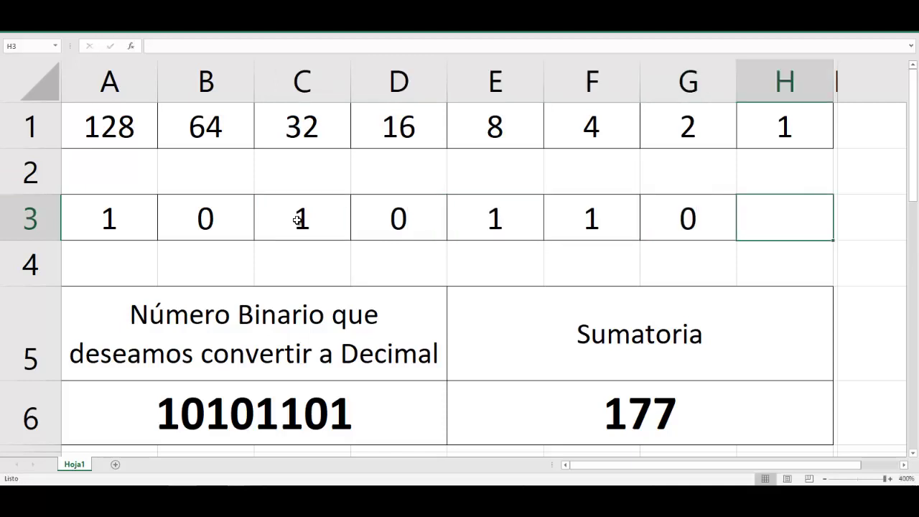
{"action": "type", "text": "1"}
{"action": "left_click", "coordinate": [488, 275]}
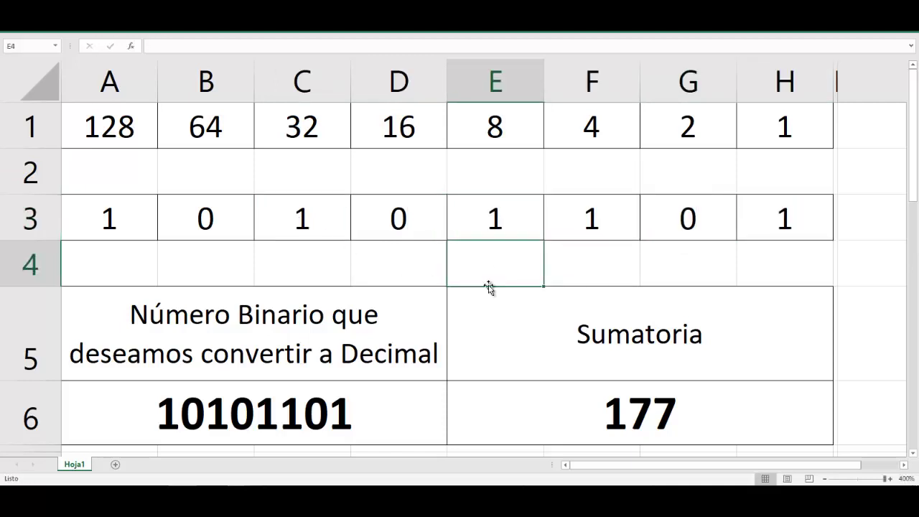
Replace the content of the Sumatoria cell E6 with the formula =128+32+8+4+1
{"action": "left_click", "coordinate": [586, 410]}
{"action": "key", "text": "Delete"}
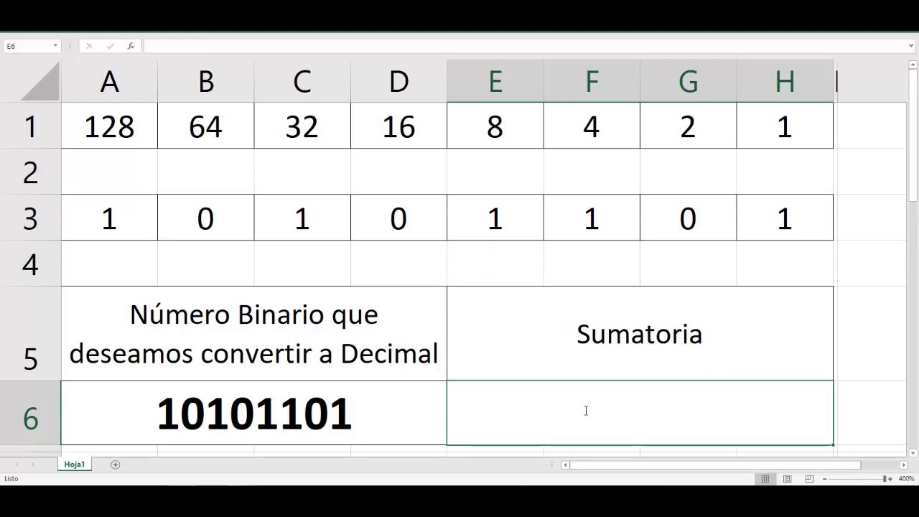
{"action": "type", "text": "="}
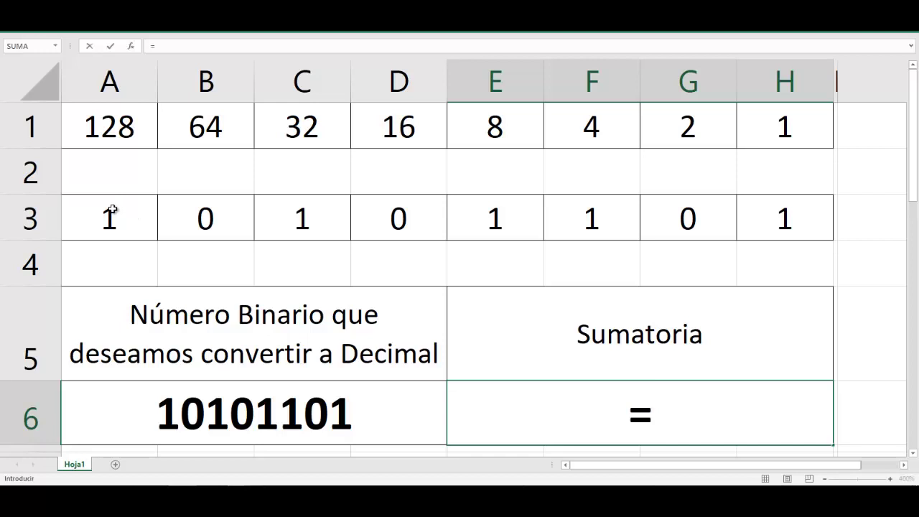
{"action": "type", "text": "128"}
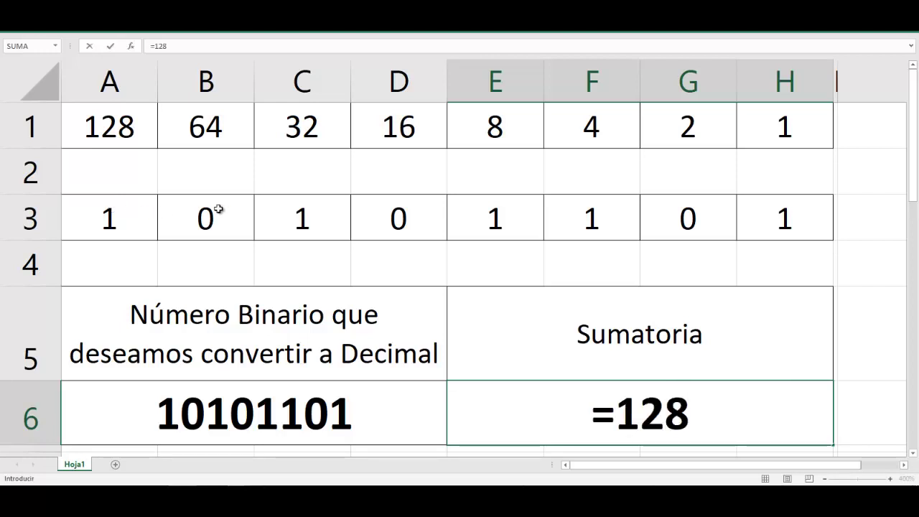
{"action": "type", "text": "32"}
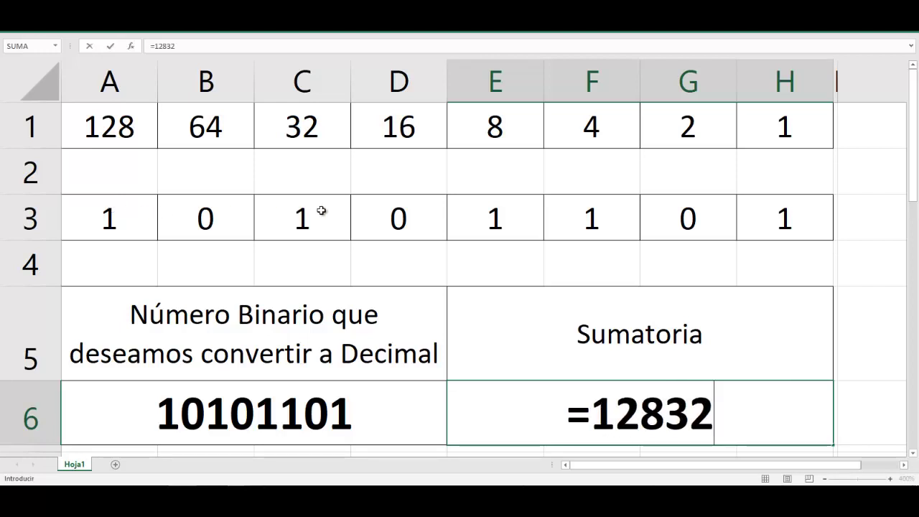
{"action": "key", "text": "BackSpace"}
{"action": "key", "text": "BackSpace"}
{"action": "type", "text": "+32"}
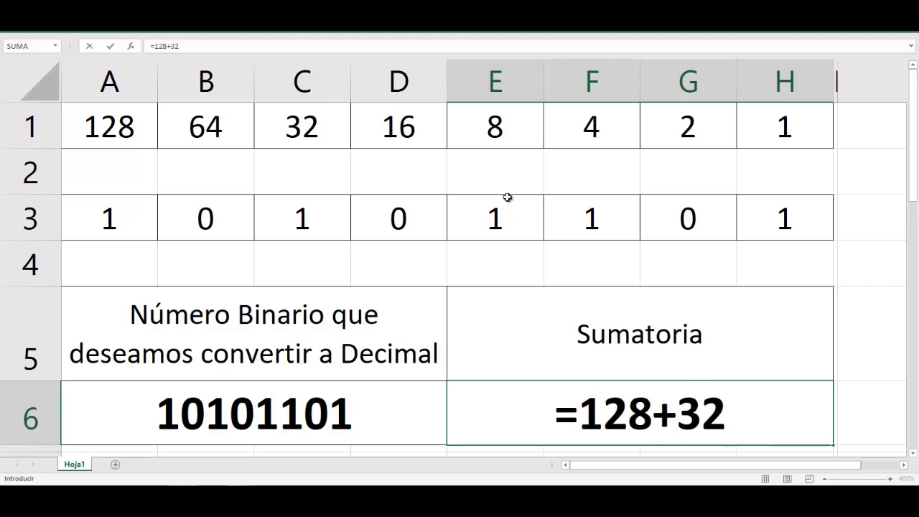
{"action": "type", "text": "+8"}
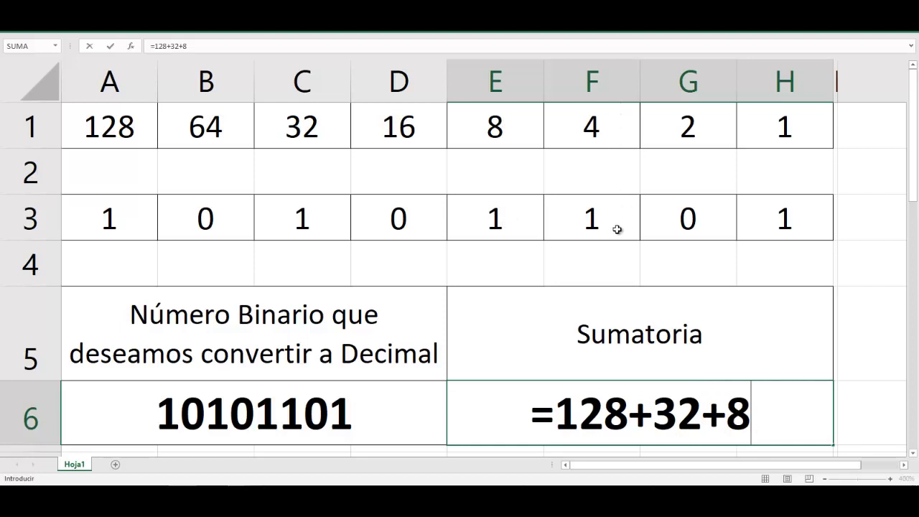
{"action": "type", "text": "+4"}
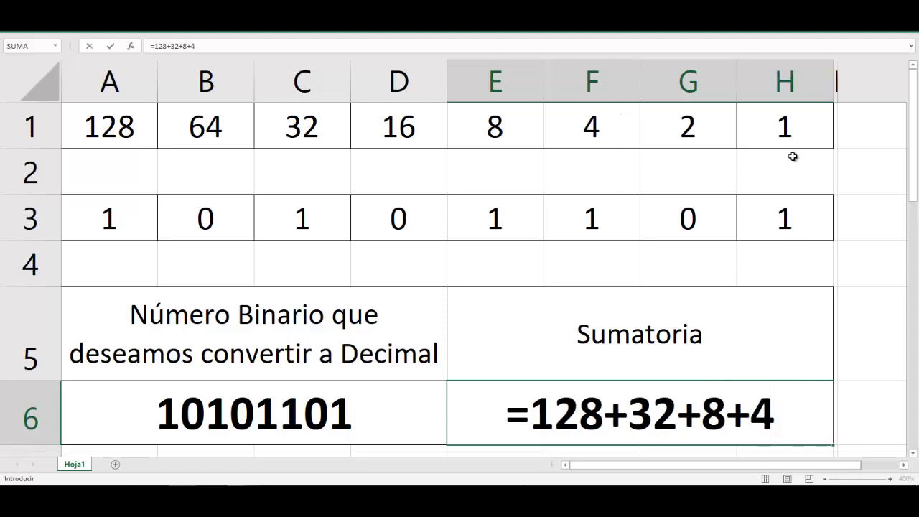
{"action": "type", "text": "+1"}
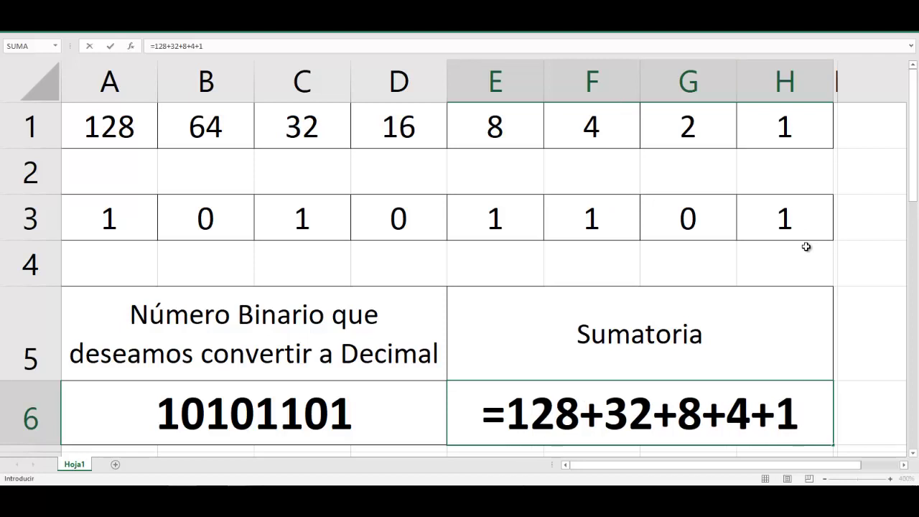
{"action": "key", "text": "Return"}
{"action": "left_click", "coordinate": [699, 407]}
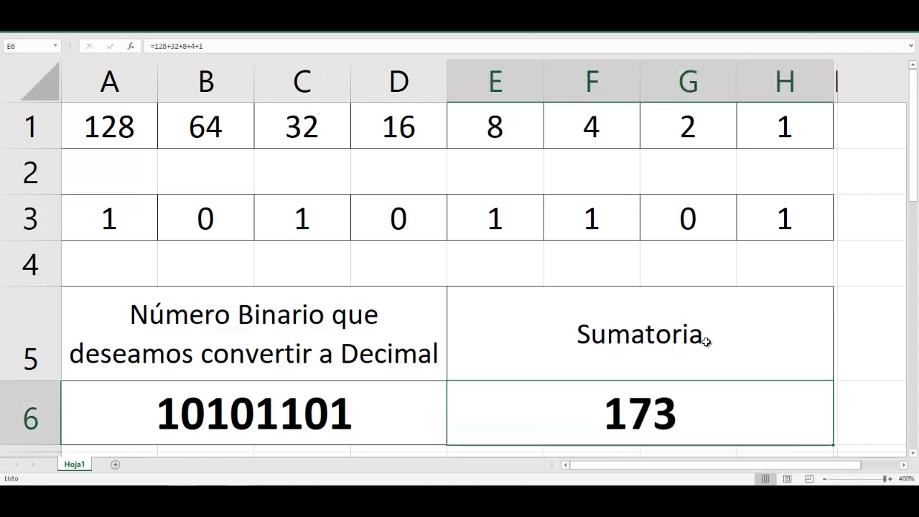
{"action": "left_click_drag", "start_coordinate": [797, 220], "coordinate": [123, 230]}
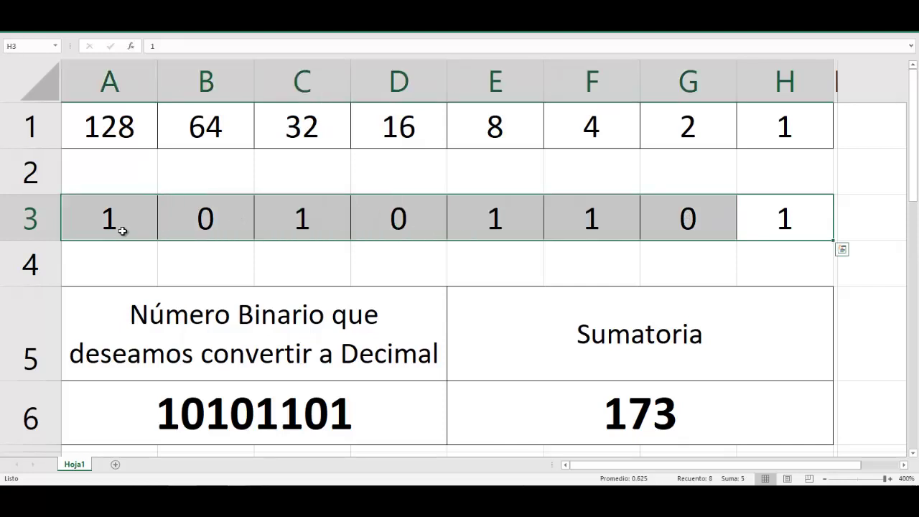
{"action": "left_click", "coordinate": [602, 424]}
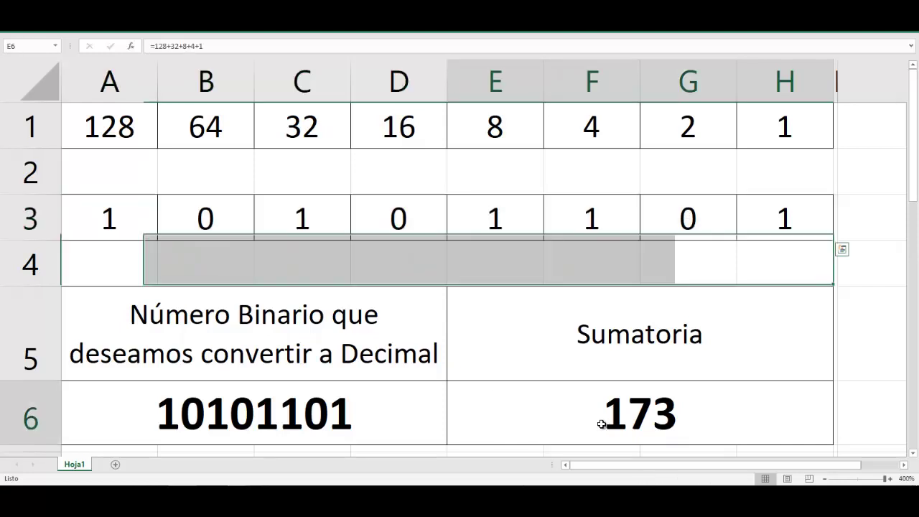
Edit the binary number in cell A6 to 00011111
{"action": "double_click", "coordinate": [175, 413]}
{"action": "key", "text": "BackSpace"}
{"action": "type", "text": "0"}
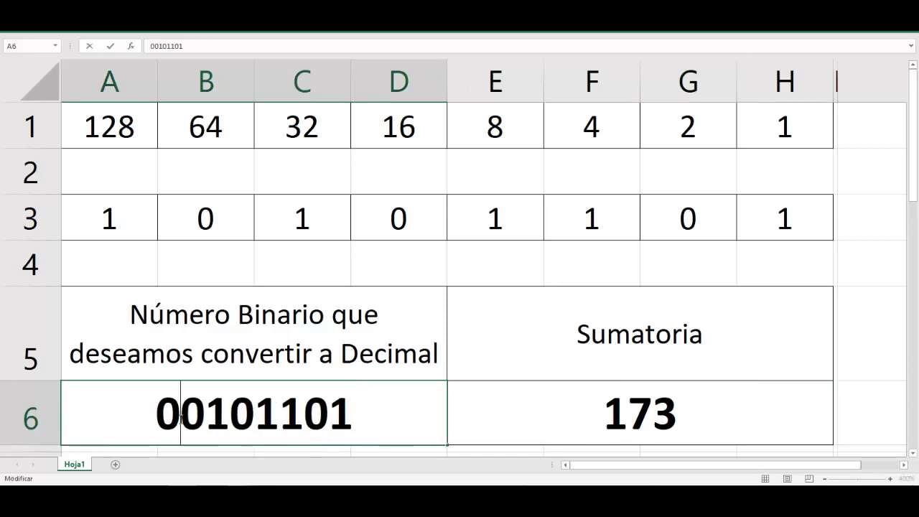
{"action": "left_click", "coordinate": [235, 410]}
{"action": "key", "text": "BackSpace"}
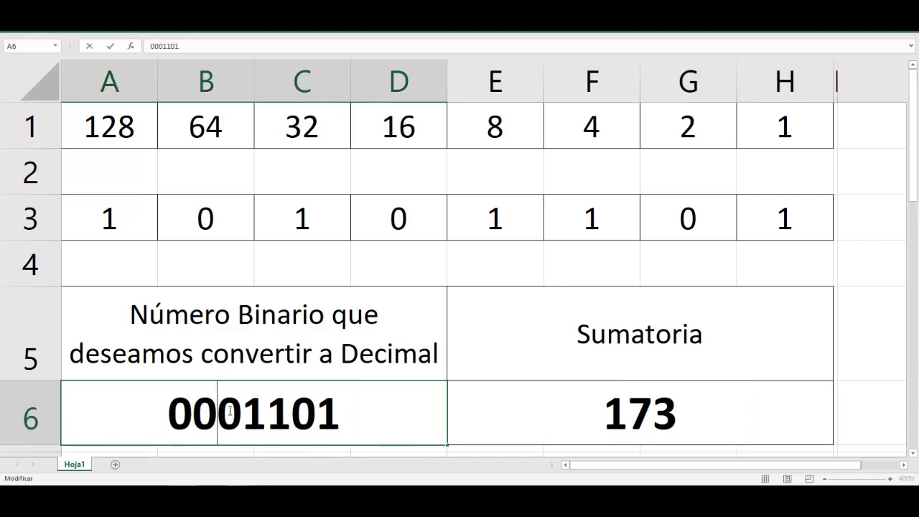
{"action": "type", "text": "0"}
{"action": "left_click", "coordinate": [327, 413]}
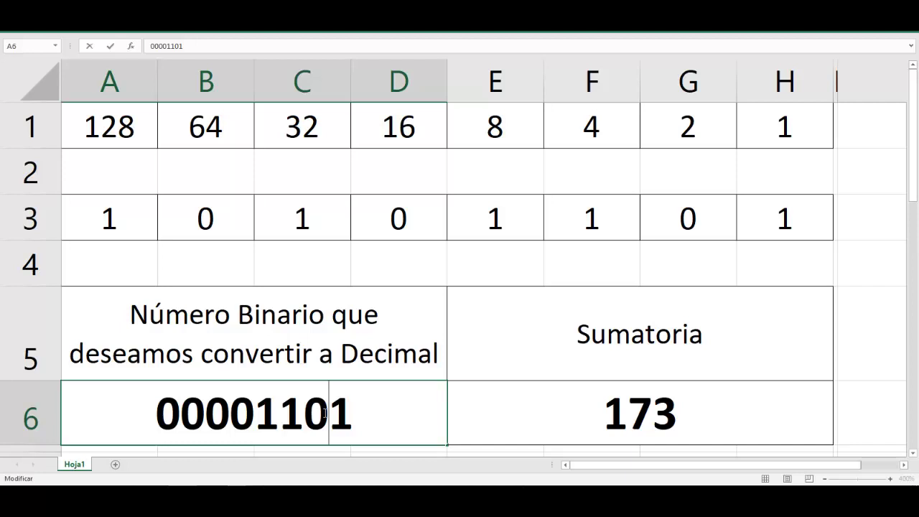
{"action": "key", "text": "BackSpace"}
{"action": "type", "text": "1"}
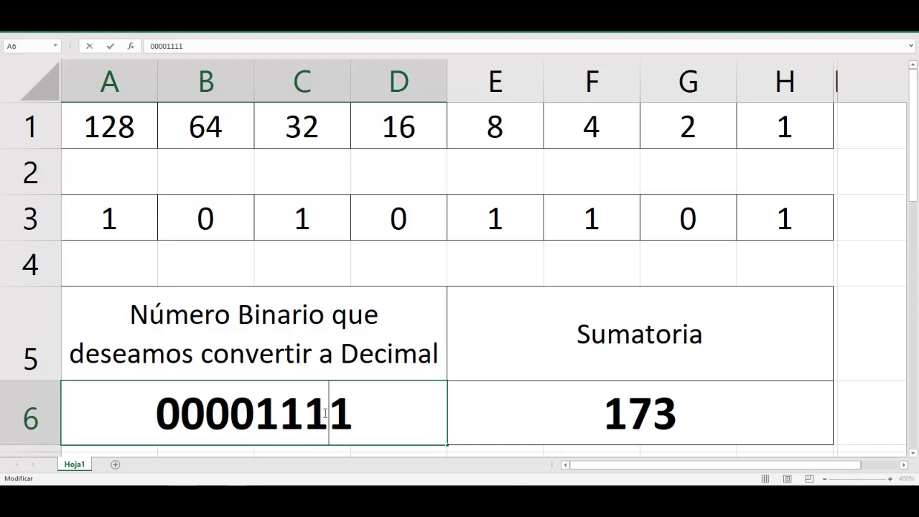
{"action": "left_click", "coordinate": [261, 412]}
{"action": "key", "text": "BackSpace"}
{"action": "type", "text": "1"}
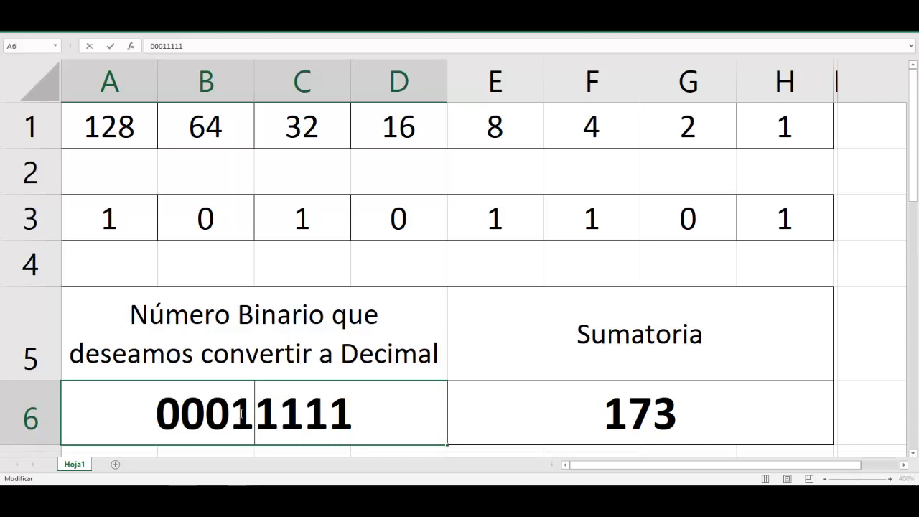
Clear the Sumatoria cell E6 and the binary digits in cells A3 to H3
{"action": "left_click", "coordinate": [634, 404]}
{"action": "key", "text": "Delete"}
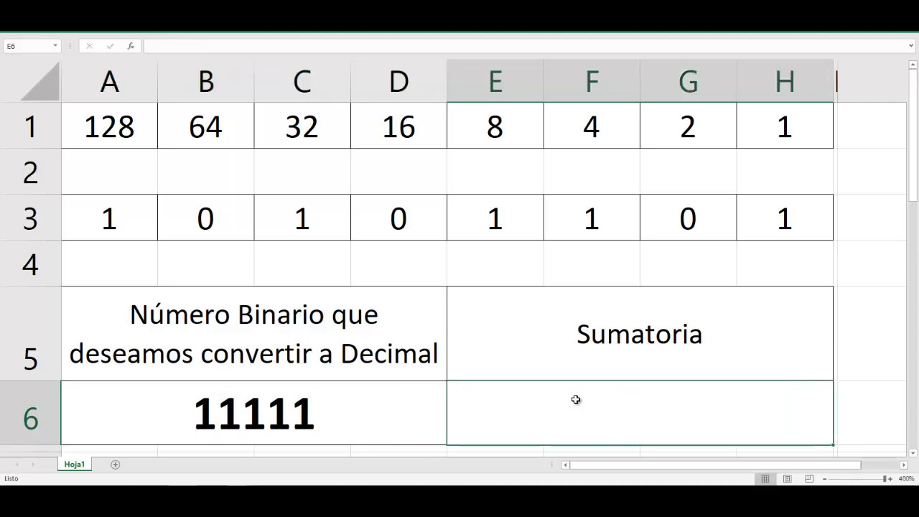
{"action": "left_click_drag", "start_coordinate": [98, 215], "coordinate": [795, 209]}
{"action": "key", "text": "Delete"}
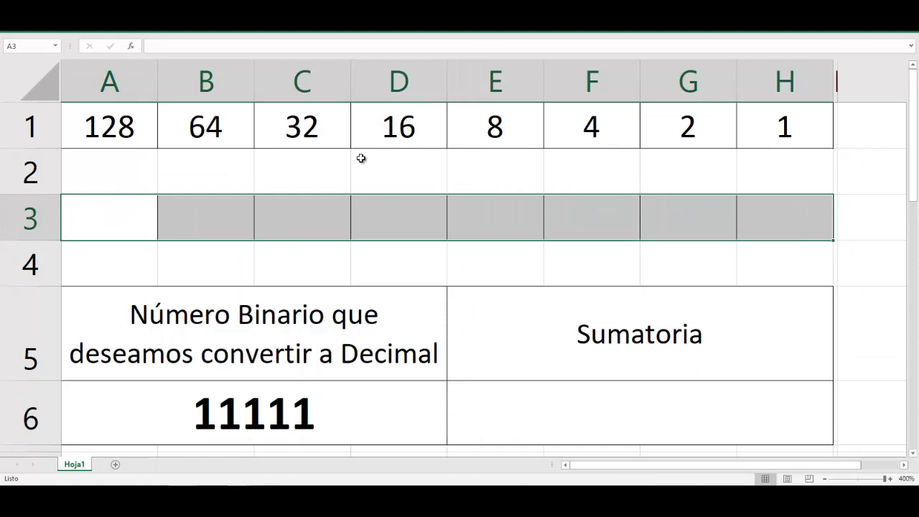
Fill cells A3 to H3 with the binary digits 0, 0, 0, 1, 1, 1, 1, 1, one digit per cell
{"action": "left_click", "coordinate": [192, 423]}
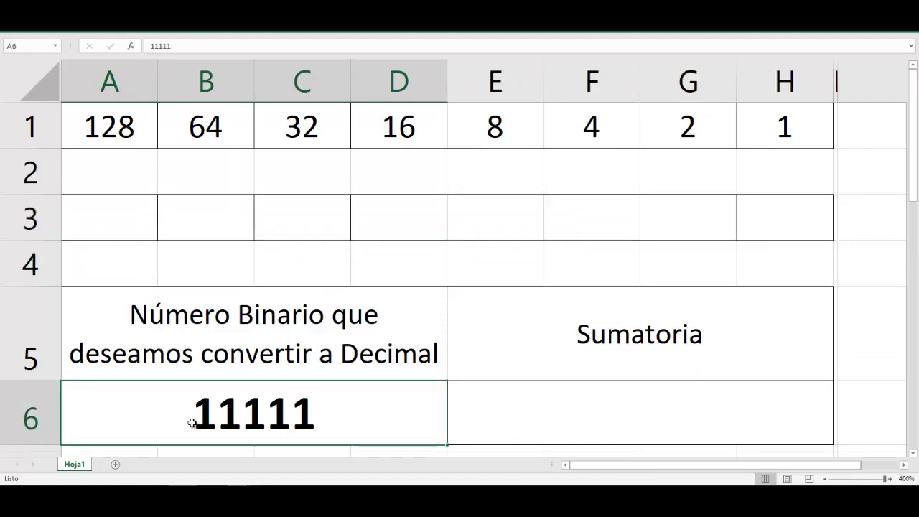
{"action": "left_click", "coordinate": [115, 212]}
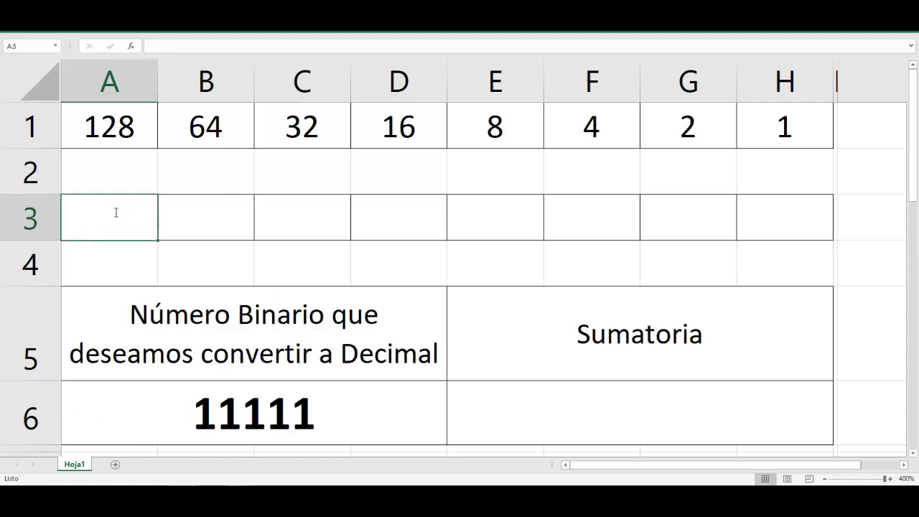
{"action": "type", "text": "0"}
{"action": "key", "text": "Tab"}
{"action": "type", "text": "0"}
{"action": "key", "text": "Tab"}
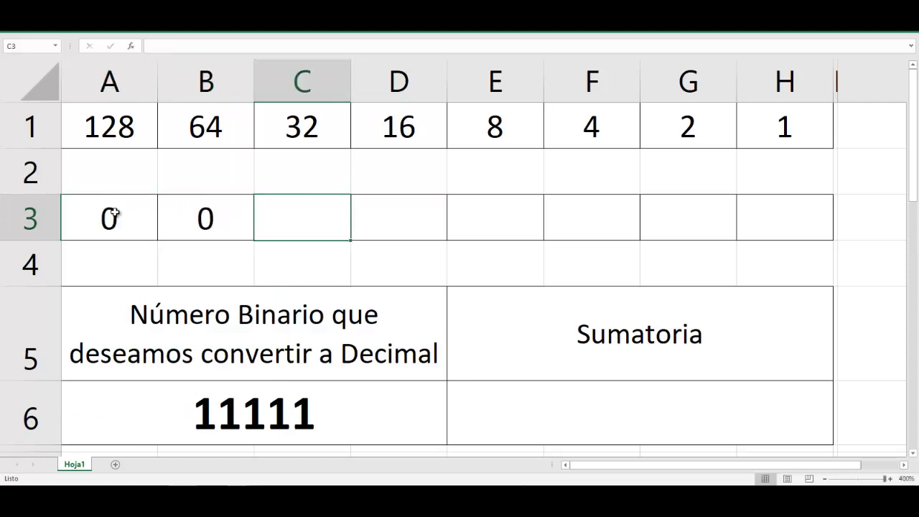
{"action": "type", "text": "0"}
{"action": "key", "text": "Tab"}
{"action": "type", "text": "1"}
{"action": "key", "text": "Tab"}
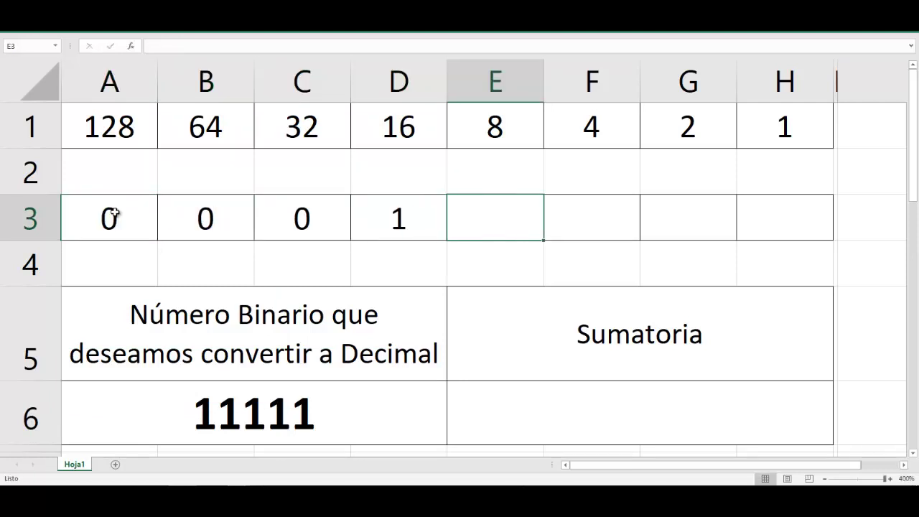
{"action": "type", "text": "1"}
{"action": "key", "text": "Tab"}
{"action": "type", "text": "1"}
{"action": "key", "text": "Tab"}
{"action": "type", "text": "1"}
{"action": "key", "text": "Tab"}
{"action": "type", "text": "1"}
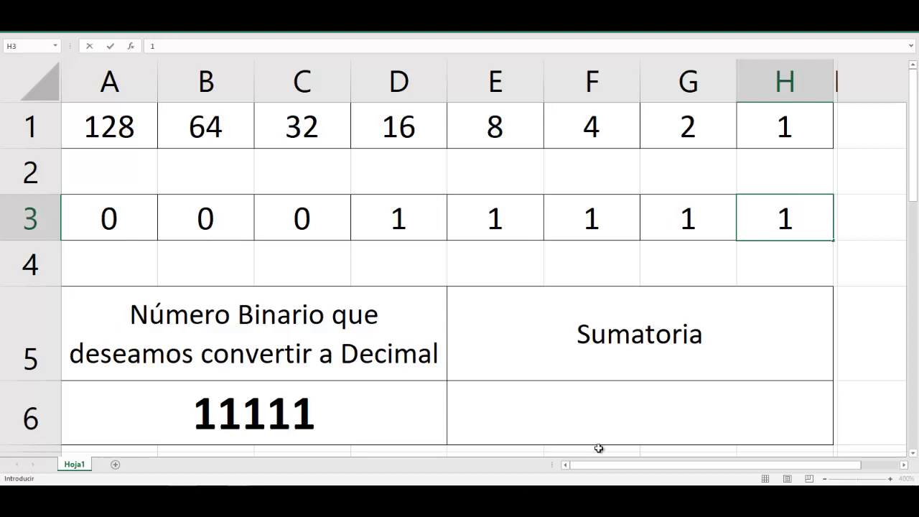
{"action": "key", "text": "ctrl+Return"}
Enter the formula =16+8+4+2+1 in the Sumatoria cell E6 and select the digits in A3 to H3
{"action": "left_click", "coordinate": [596, 427]}
{"action": "type", "text": "=16"}
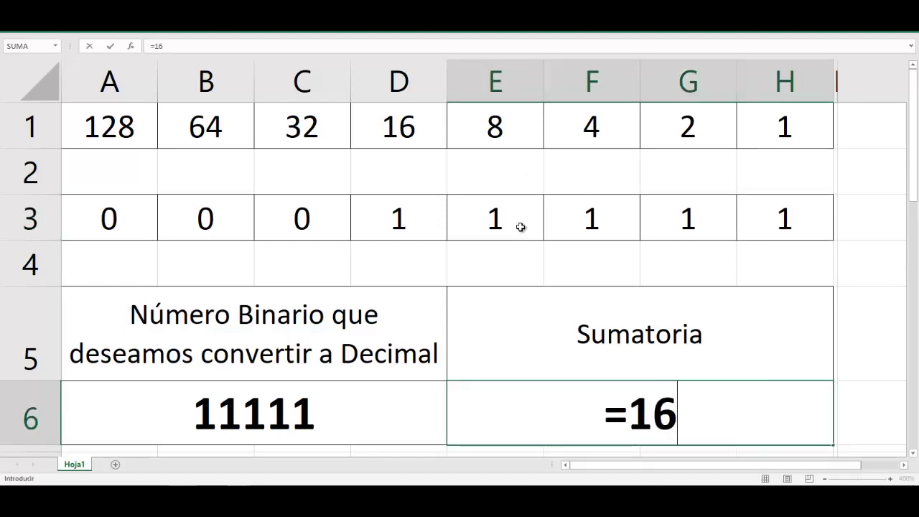
{"action": "type", "text": "+8"}
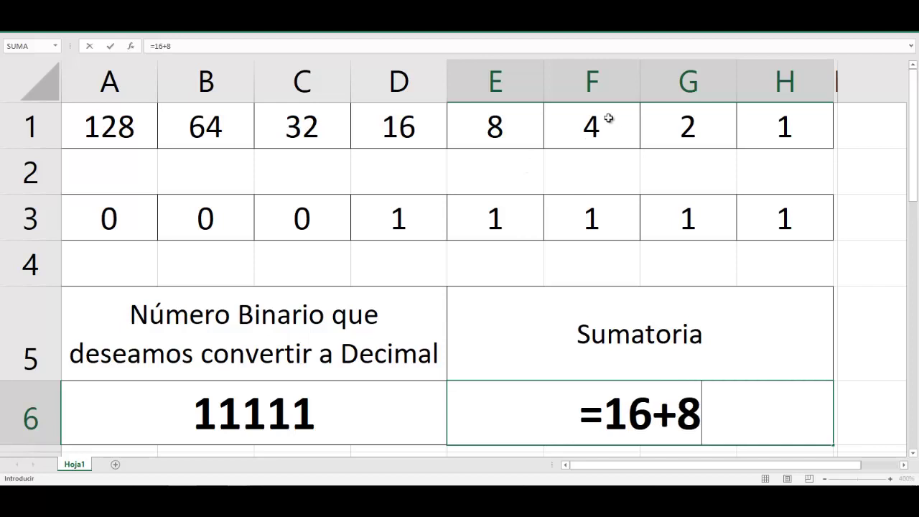
{"action": "type", "text": "+4"}
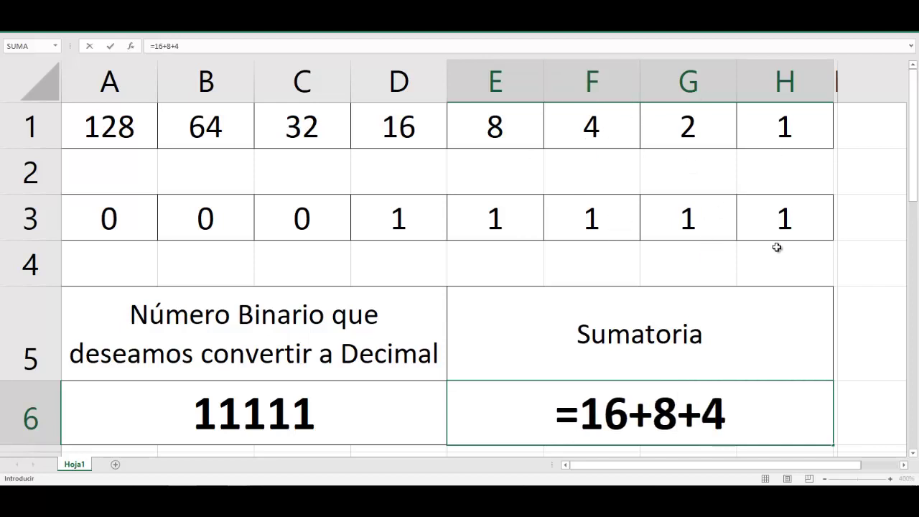
{"action": "type", "text": "+2+1"}
{"action": "key", "text": "Return"}
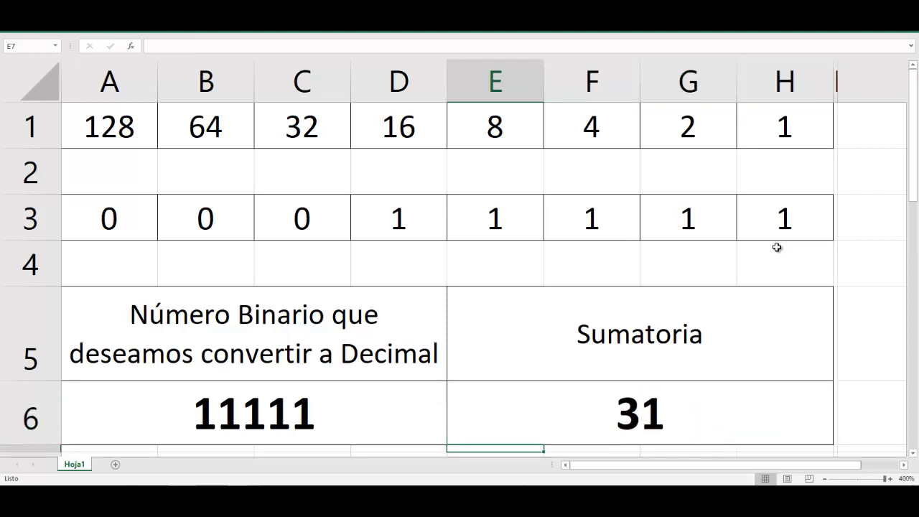
{"action": "left_click_drag", "start_coordinate": [796, 224], "coordinate": [113, 234]}
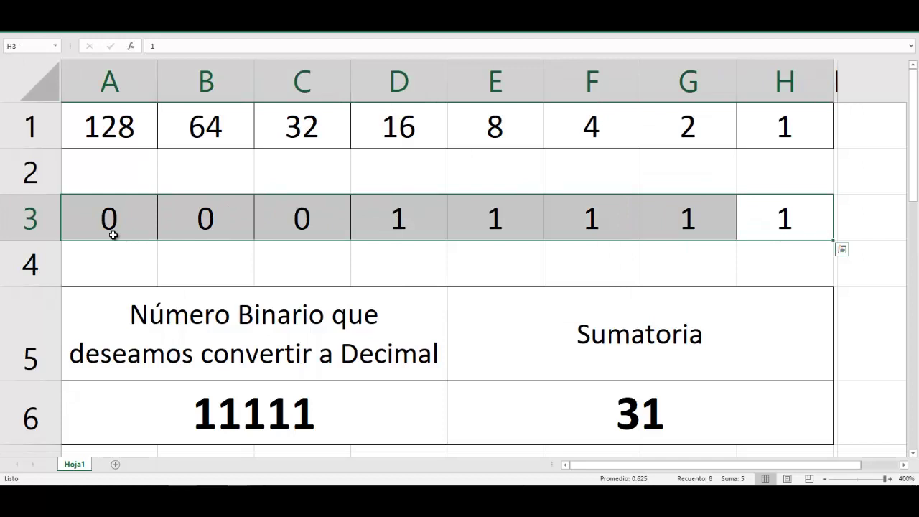